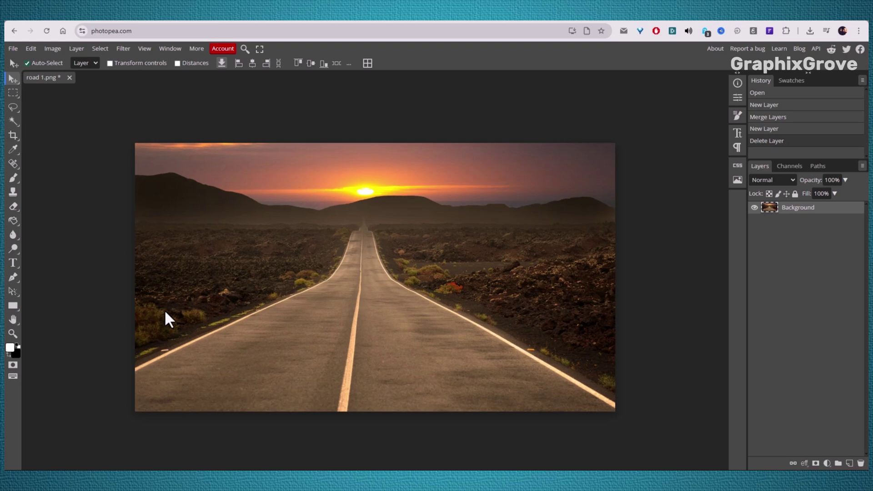
- Draw a black rectangle covering most of the road photo with the Rectangle tool
click(15, 308)
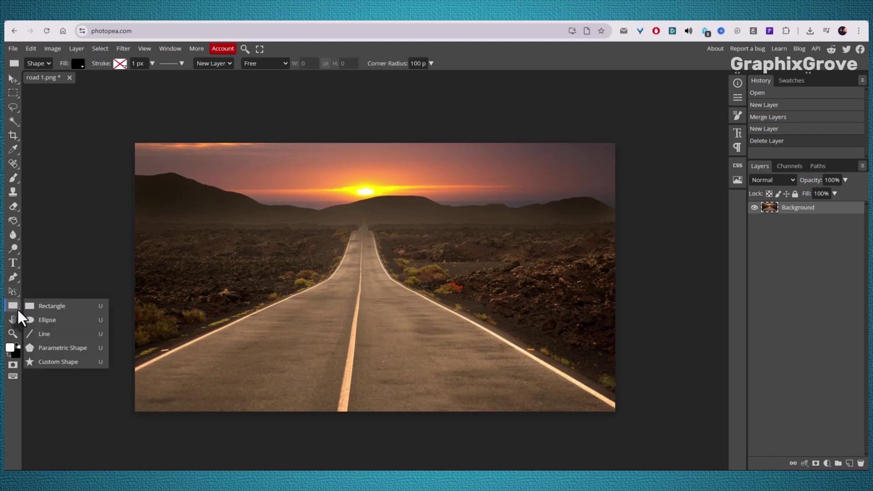
click(59, 305)
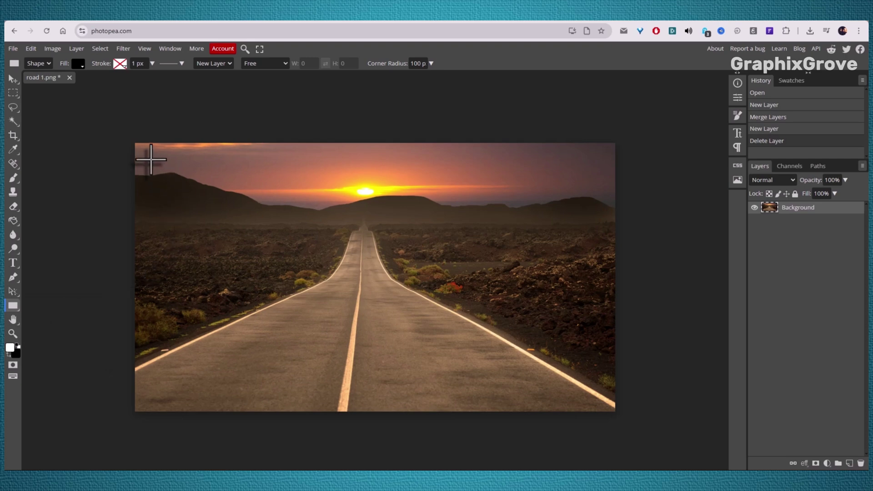
drag(148, 155, 607, 393)
- Round the rectangle's corners, settling on a corner radius of about 81 px
click(415, 64)
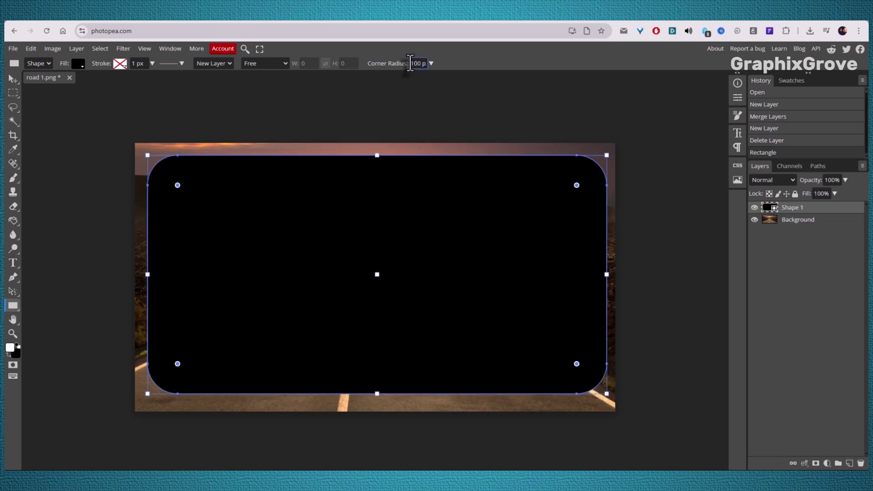
drag(409, 63, 435, 68)
text(0)
key(Return)
click(410, 64)
text(100)
key(Return)
drag(576, 185, 588, 171)
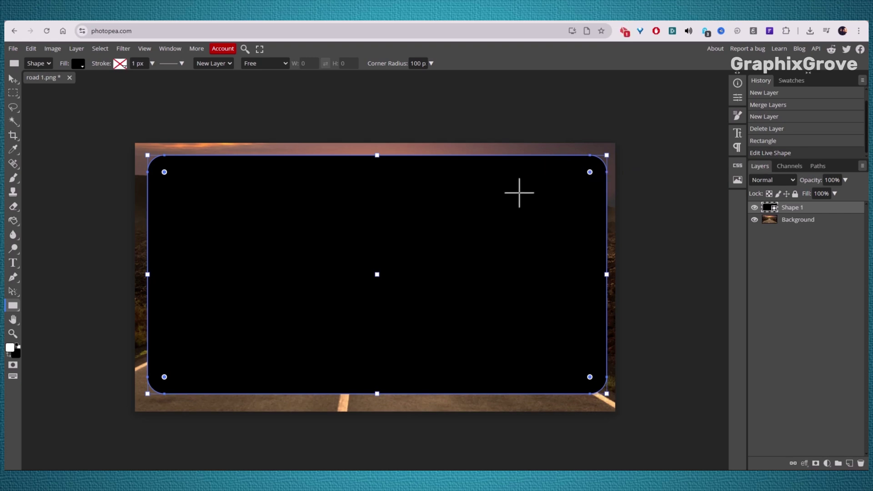
drag(588, 172, 586, 174)
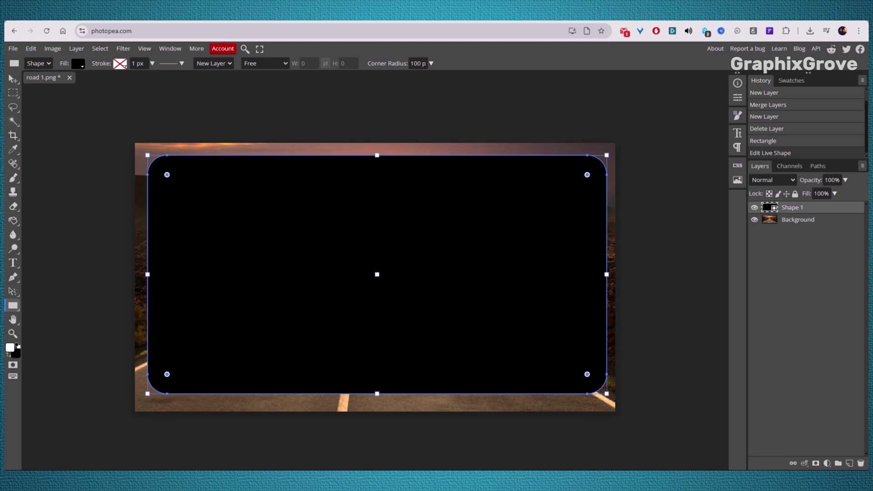
drag(585, 174, 586, 175)
- Move the Shape 1 rectangle a few pixels left so it sits centred on the photo
click(8, 78)
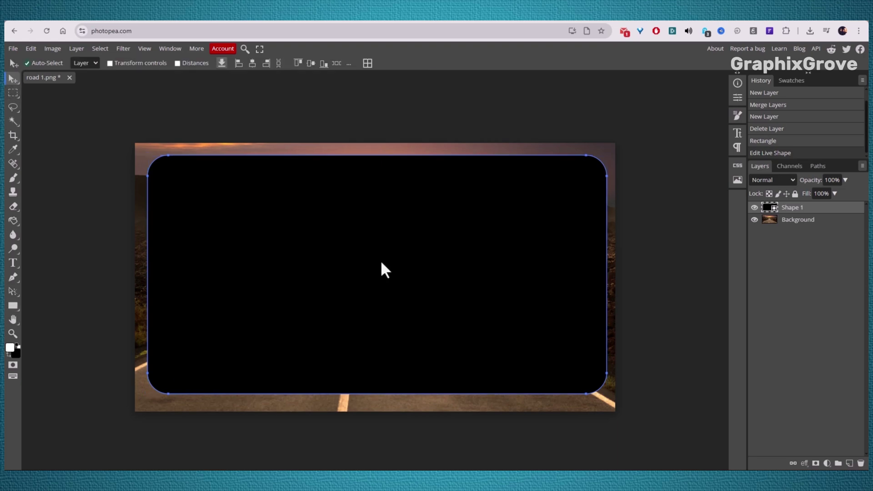
mouse_move(381, 260)
mouse_down()
mouse_move(369, 258)
mouse_move(378, 261)
mouse_up()
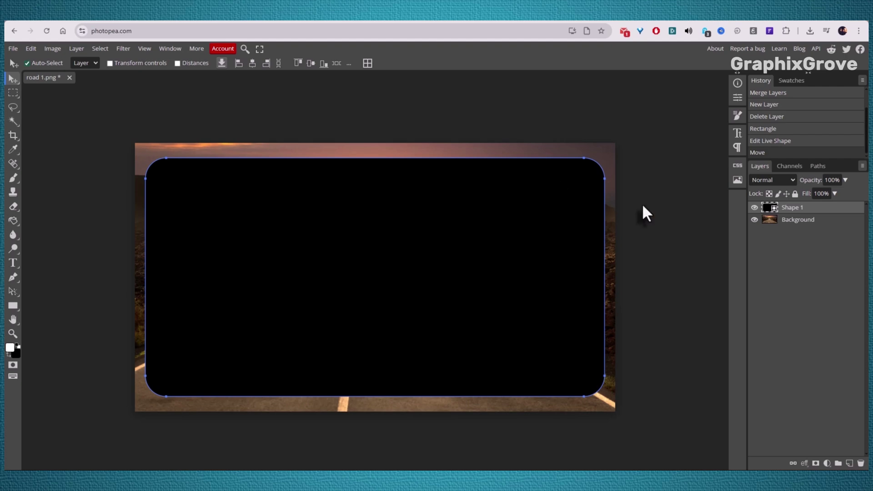
- Reorder the layers so Shape 1 sits below the Background photo layer
click(788, 221)
right_click(789, 228)
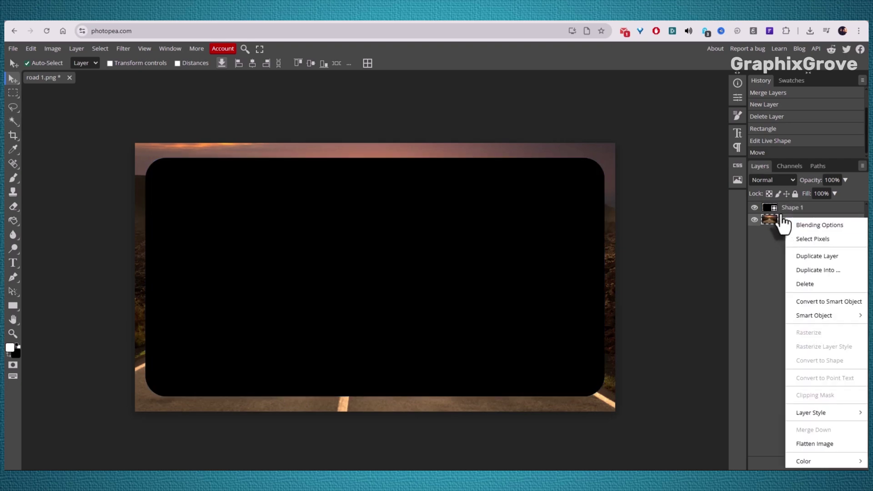
drag(791, 208, 790, 229)
- Make the Background photo a clipping mask on the rounded Shape 1
click(790, 209)
right_click(791, 212)
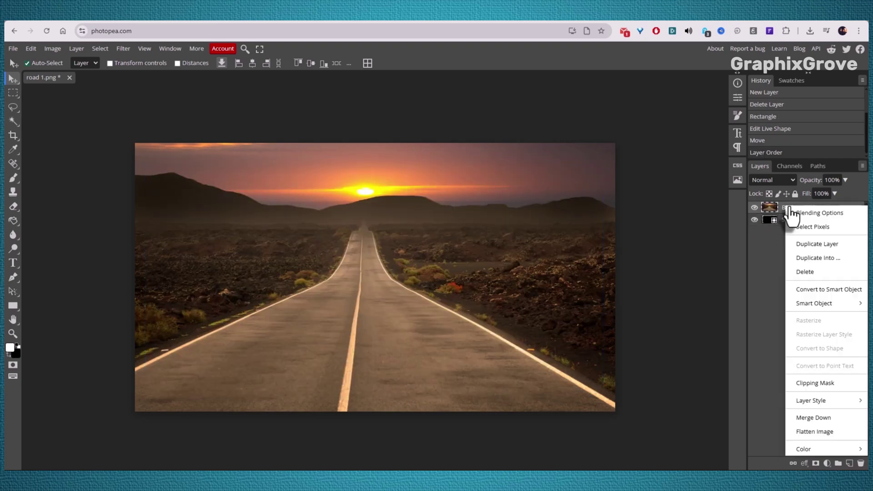
click(808, 382)
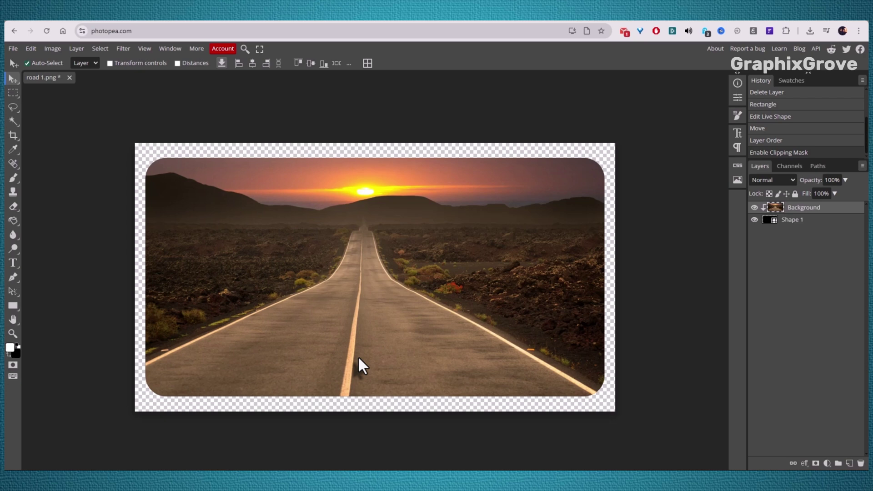
- Add Layer 1 at the bottom of the stack and fill it with black
click(848, 463)
drag(808, 209, 808, 233)
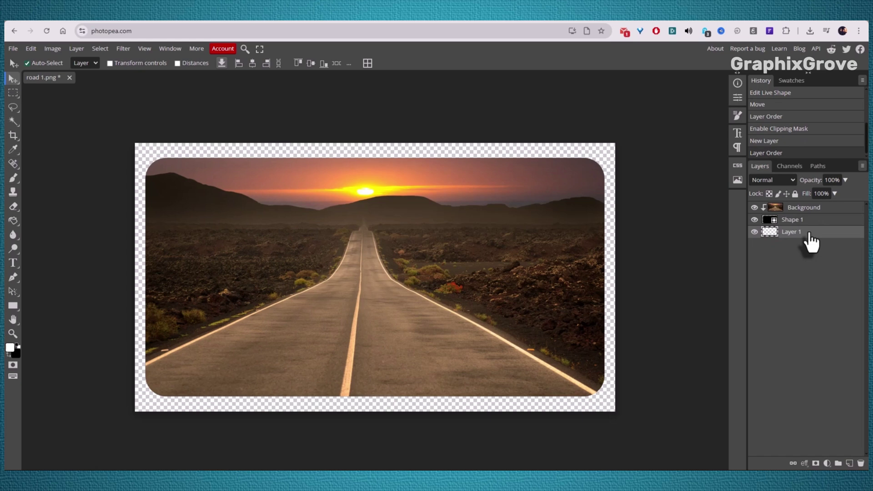
click(18, 346)
click(10, 221)
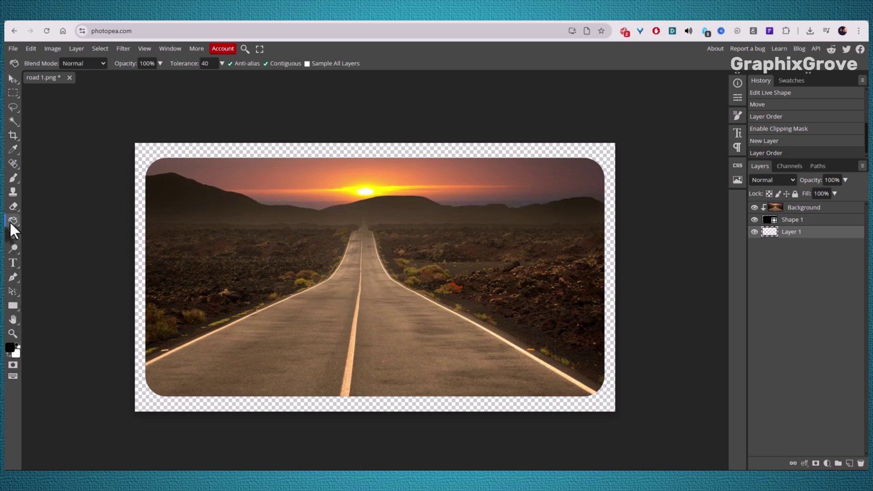
click(148, 152)
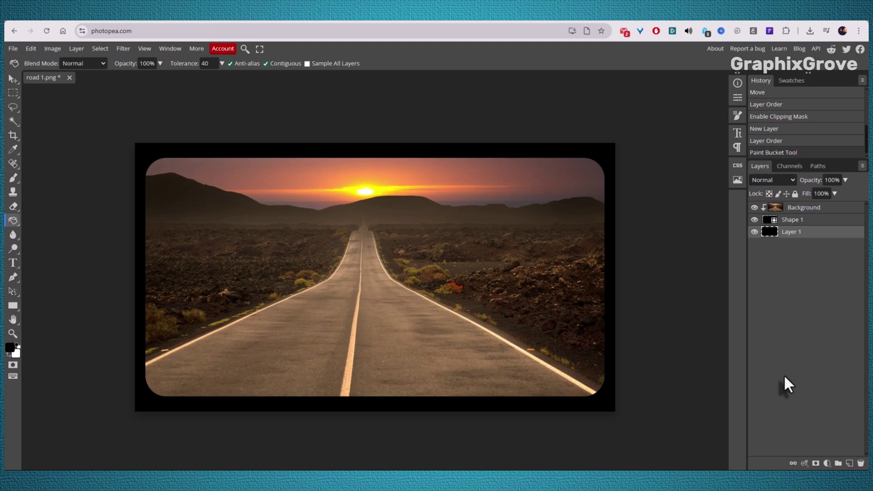
- Nudge the Background photo slightly left within the rounded frame
click(11, 84)
click(785, 210)
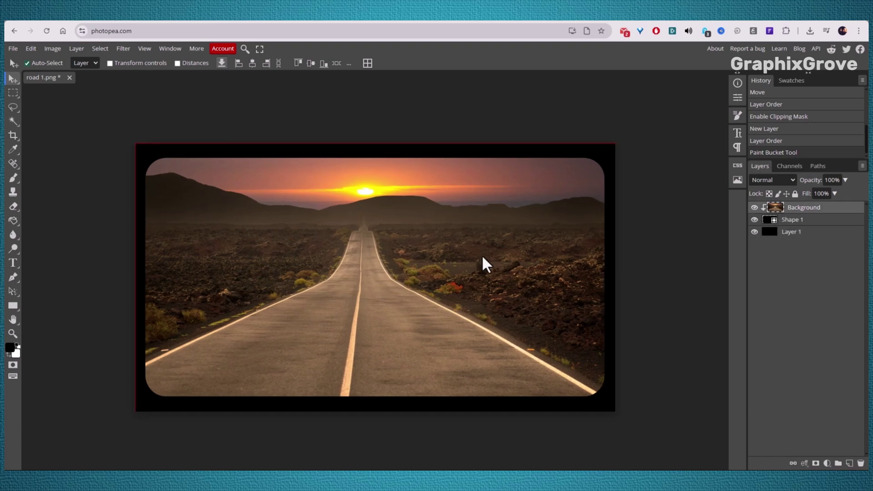
mouse_move(482, 255)
mouse_down()
mouse_move(469, 254)
mouse_move(481, 254)
mouse_up()
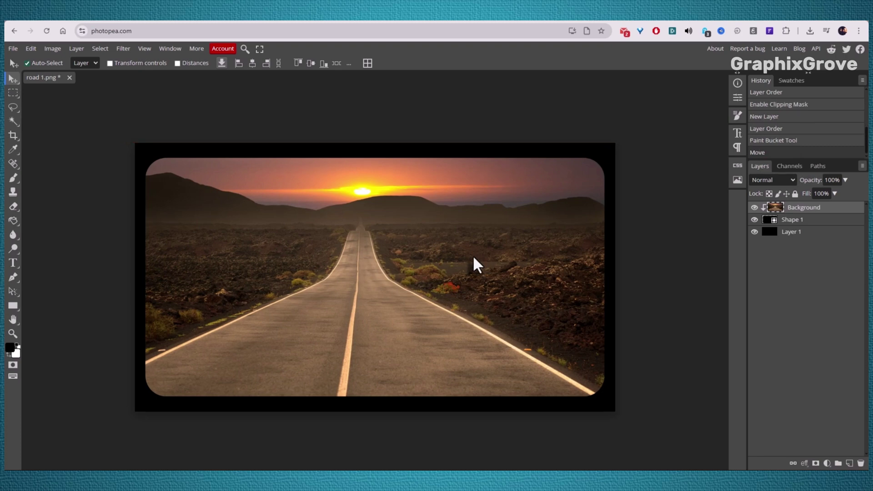
- Merge Down twice so the photo, Shape 1 and black Layer 1 become one layer
right_click(812, 217)
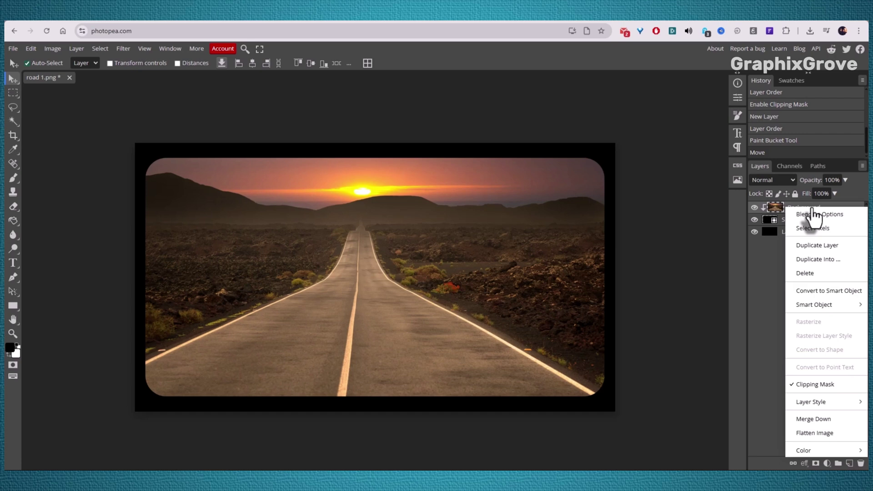
click(827, 418)
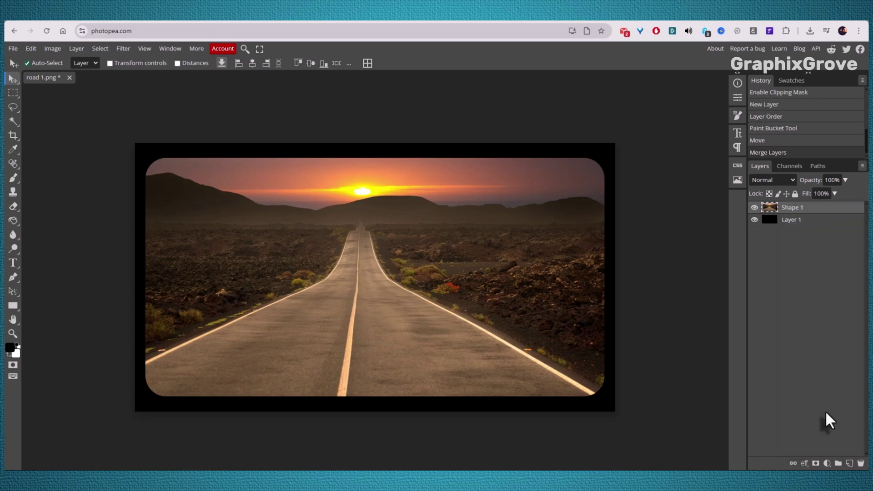
right_click(819, 216)
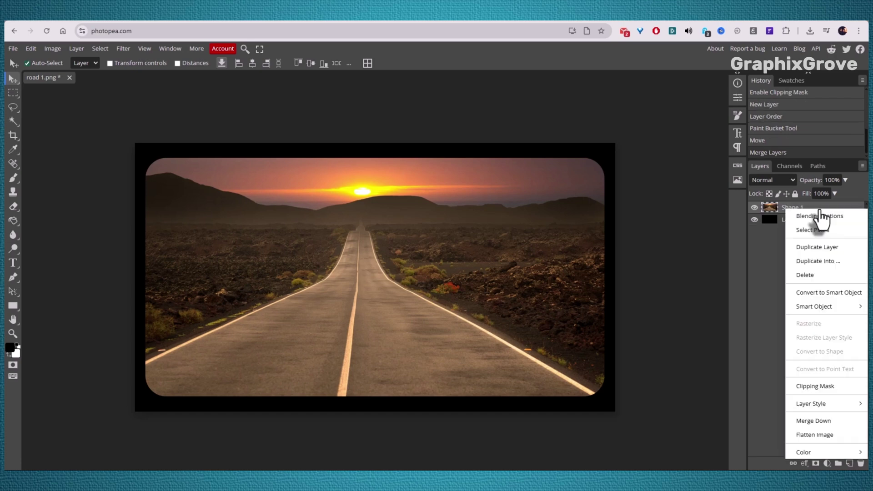
click(822, 415)
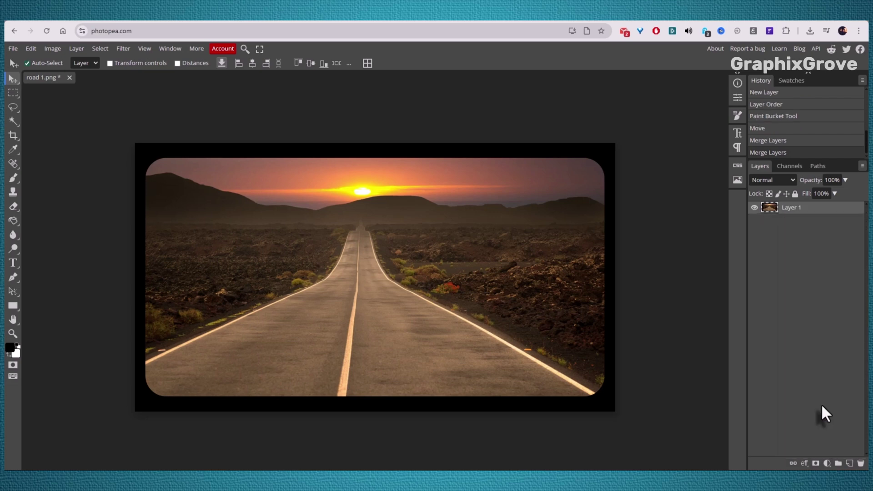